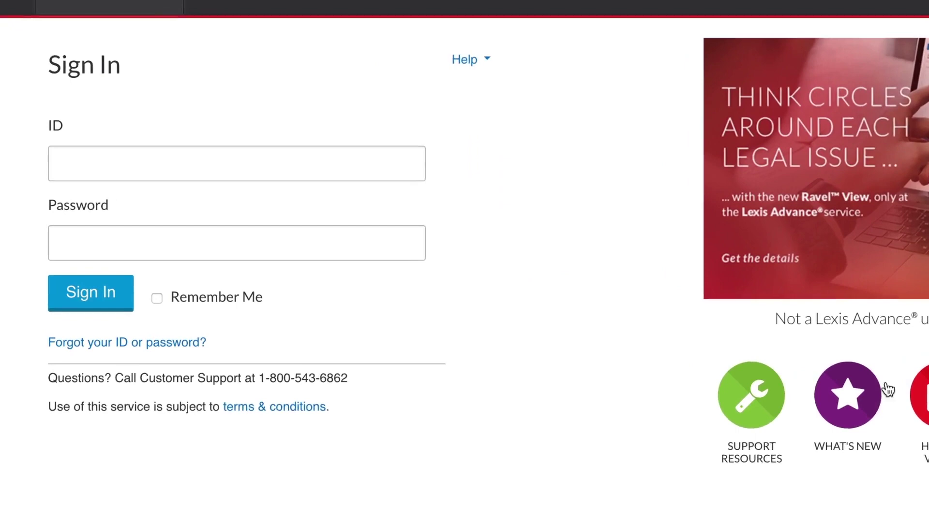
Step: Enter the account's user ID in the sign-in ID field and move on to the password
left_click(273, 192)
type("myusername")
key("Tab")
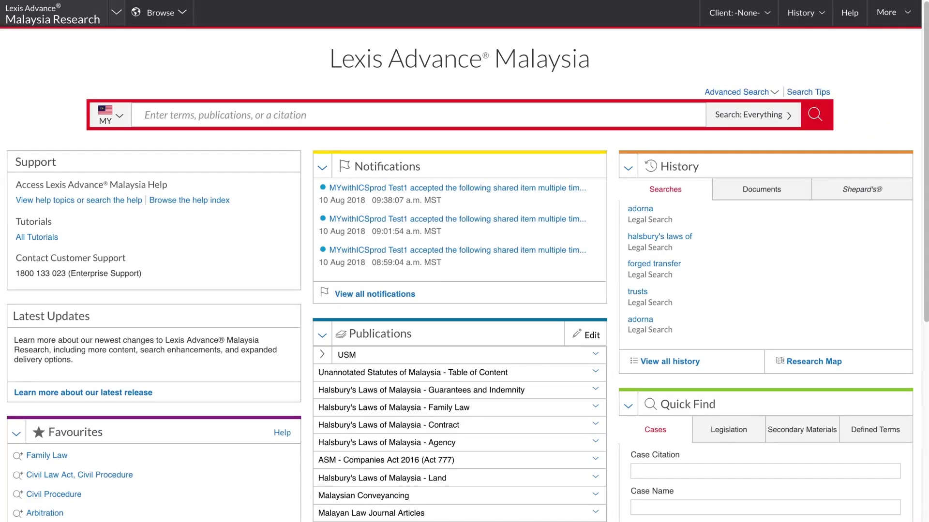
Step: Search 'halsbury's laws of malaysia', pick the Bankruptcy suggestion and open its table of contents
left_click(335, 117)
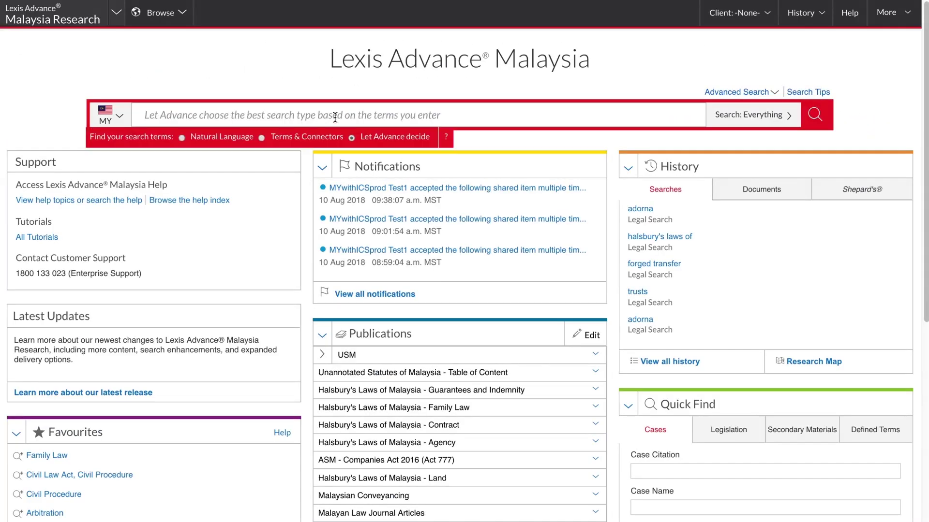
type("halsbury's")
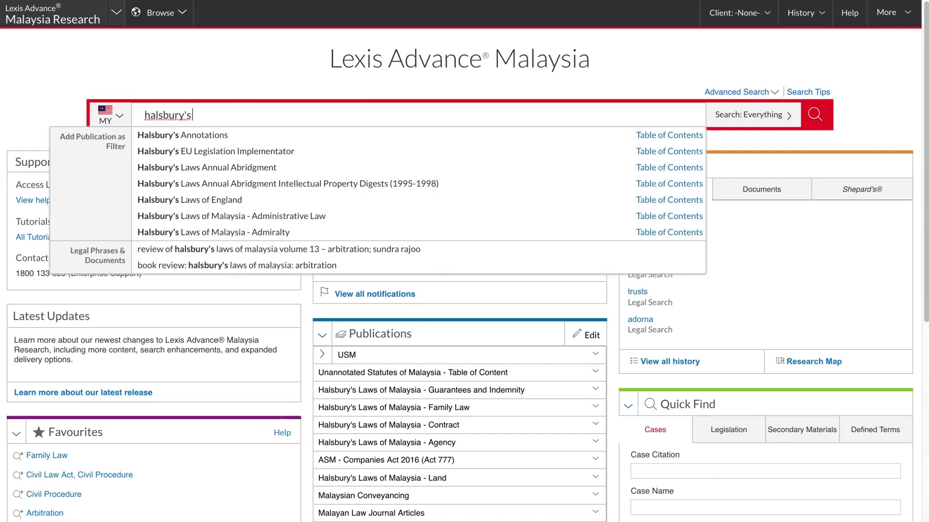
type(" laws of")
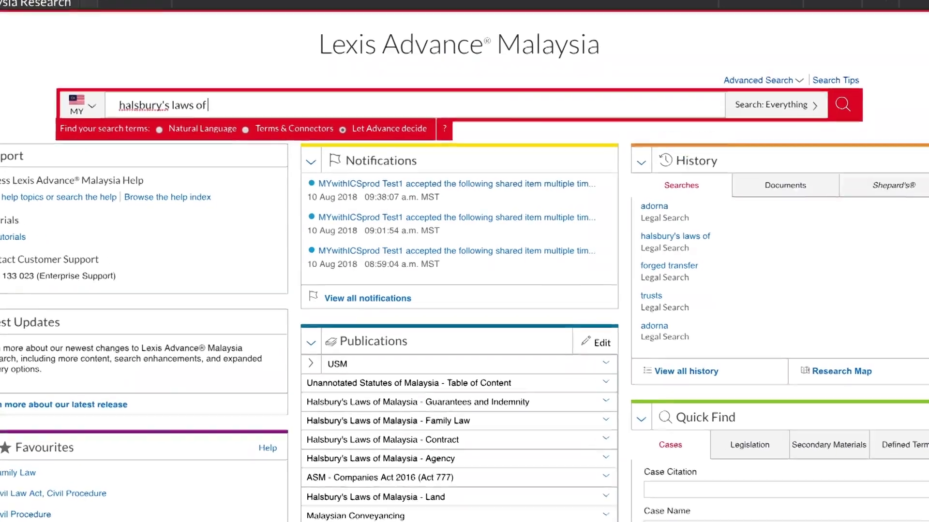
type(" malaysia")
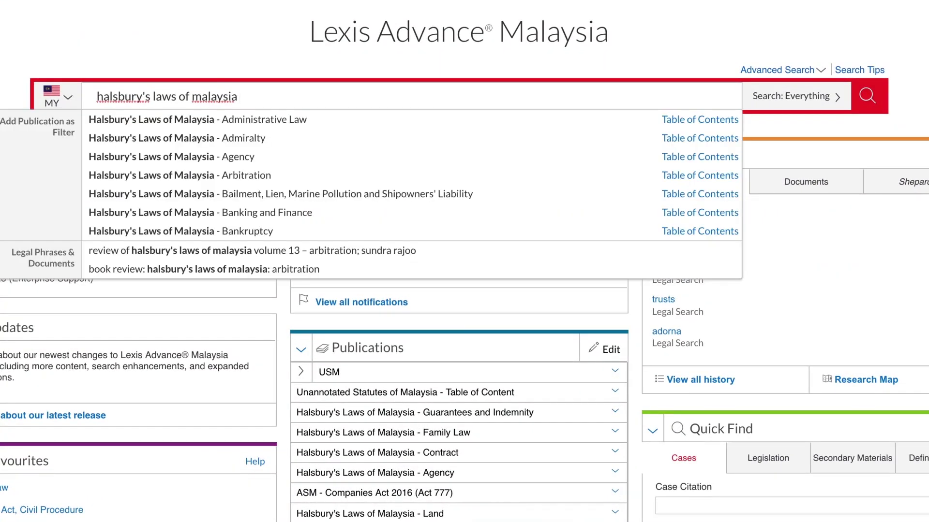
left_click(279, 231)
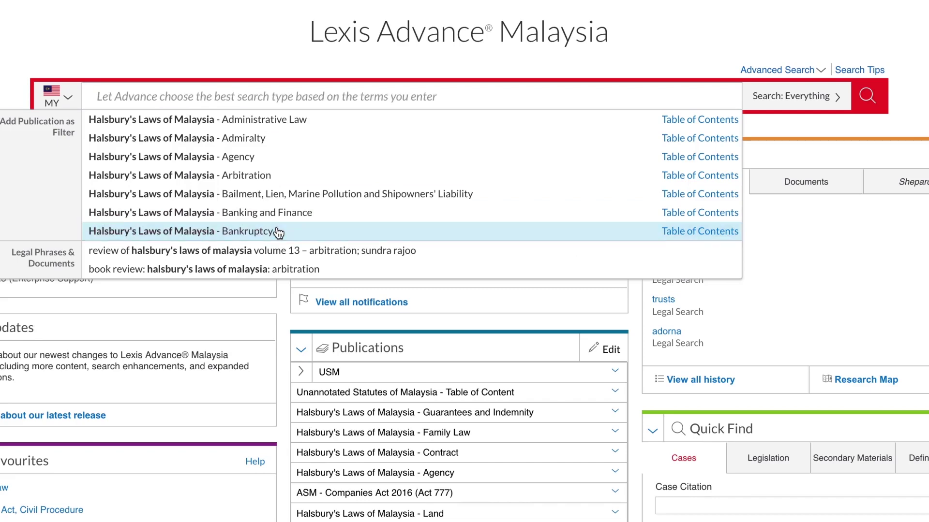
left_click(676, 235)
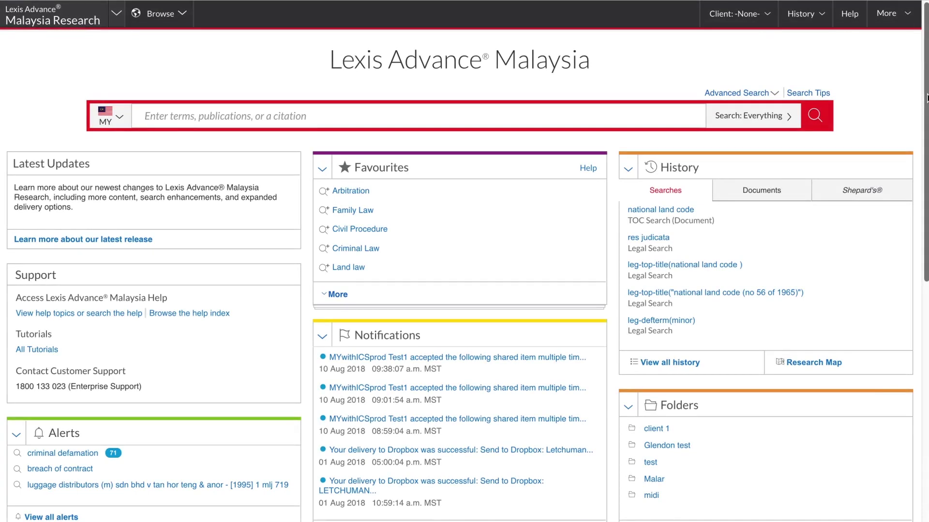
Step: Scroll down the home page and switch the History panel to recently viewed Documents
scroll(926, 98, "down", 2)
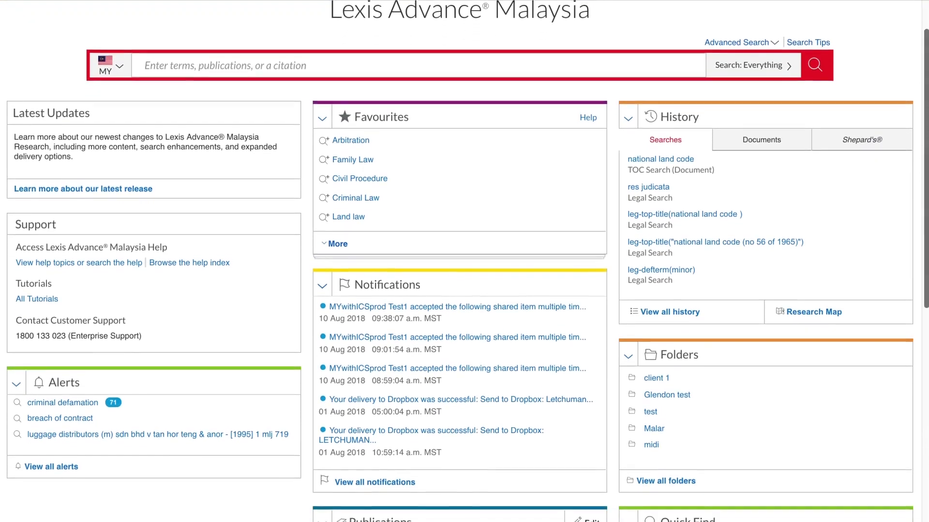
scroll(465, 261, "down", 3)
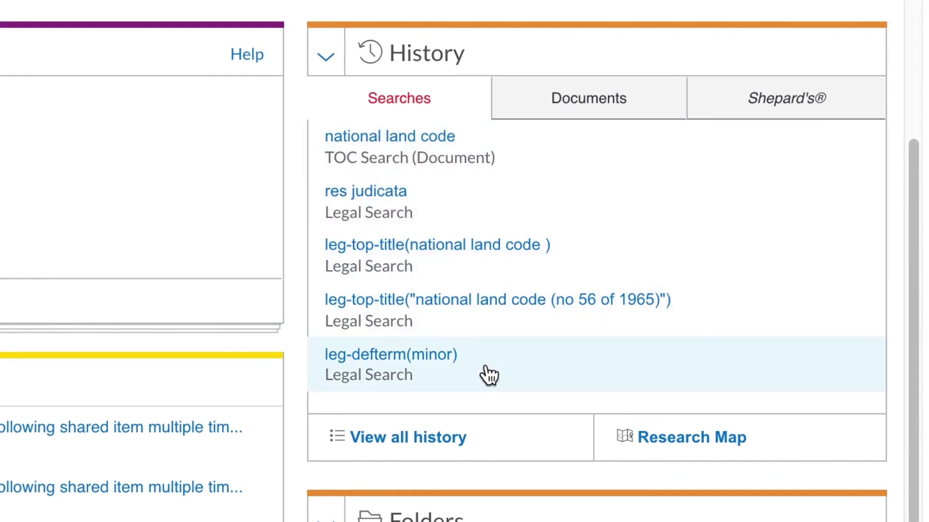
left_click(584, 102)
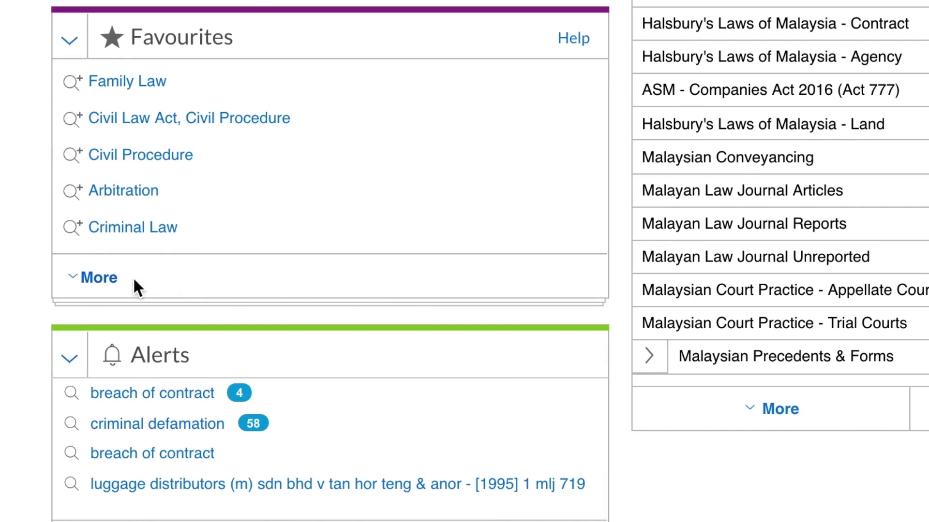
Step: Expand the Favourites panel with More to reveal Land law and Employment law
left_click(100, 279)
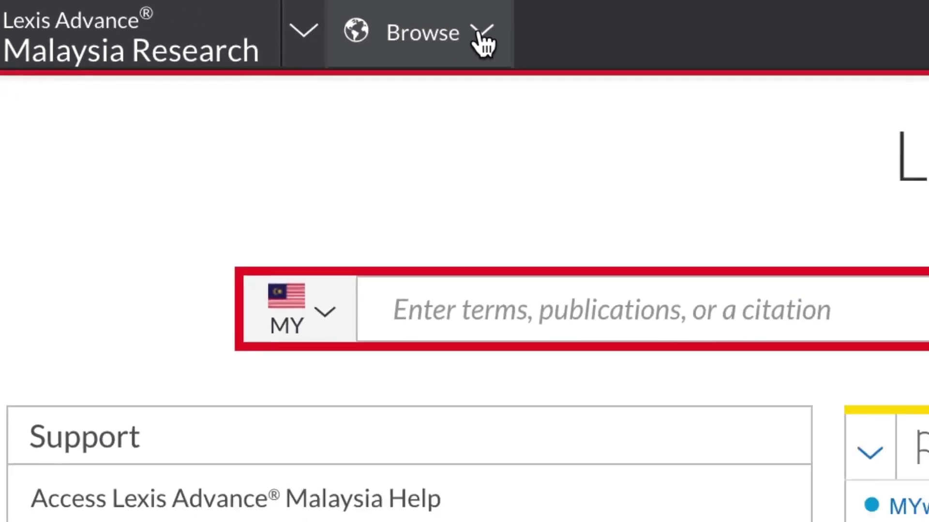
Step: Browse Publications > Malaysia > By Content Type, then switch to the Topics list
left_click(467, 37)
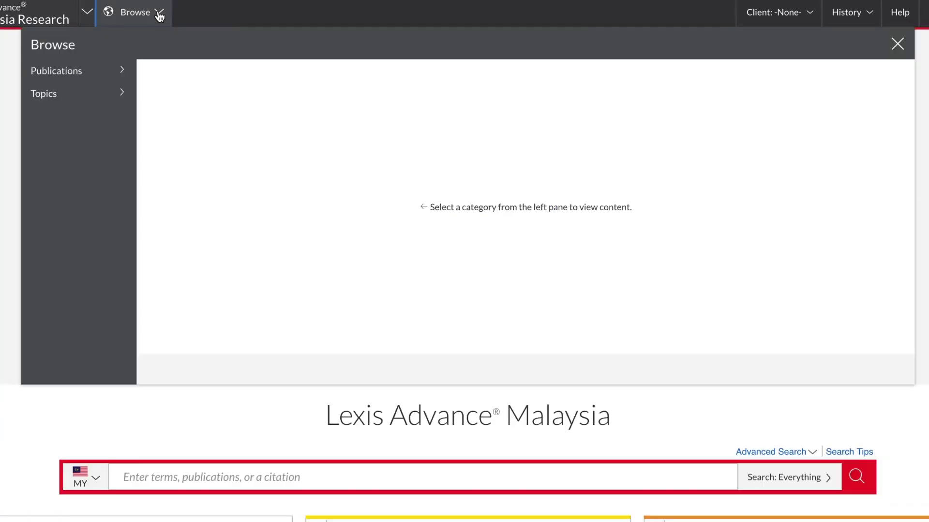
left_click(122, 71)
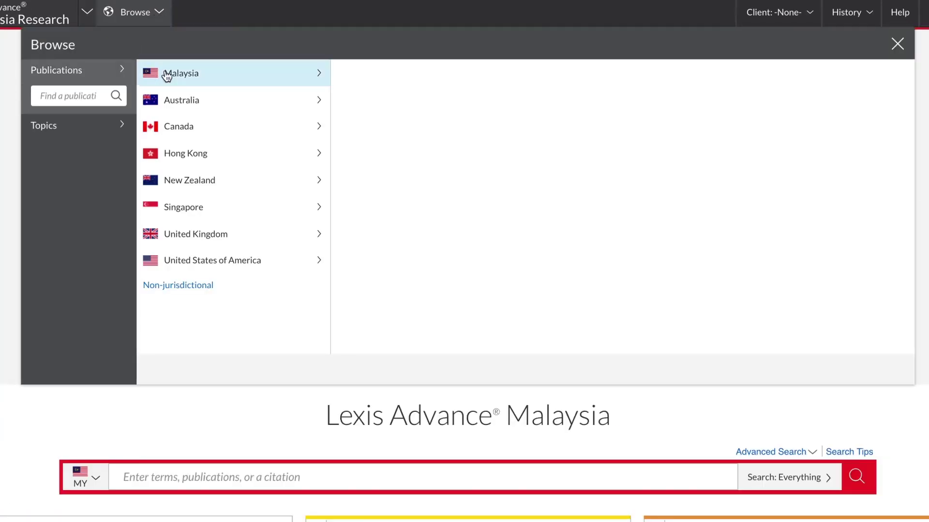
left_click(321, 75)
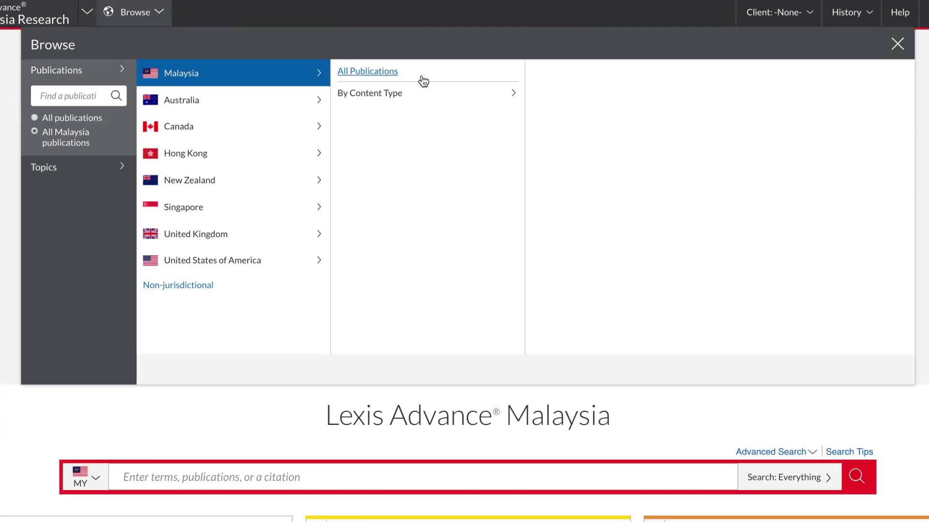
left_click(512, 99)
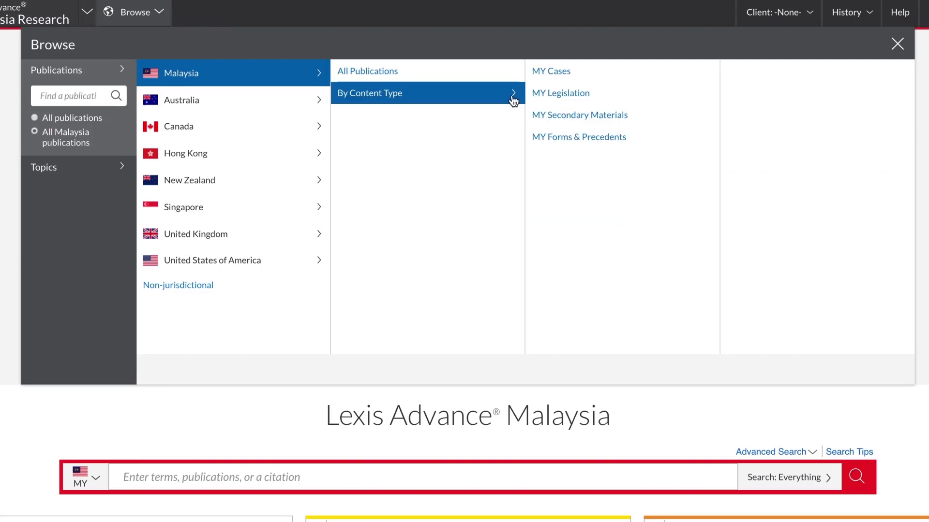
left_click(124, 169)
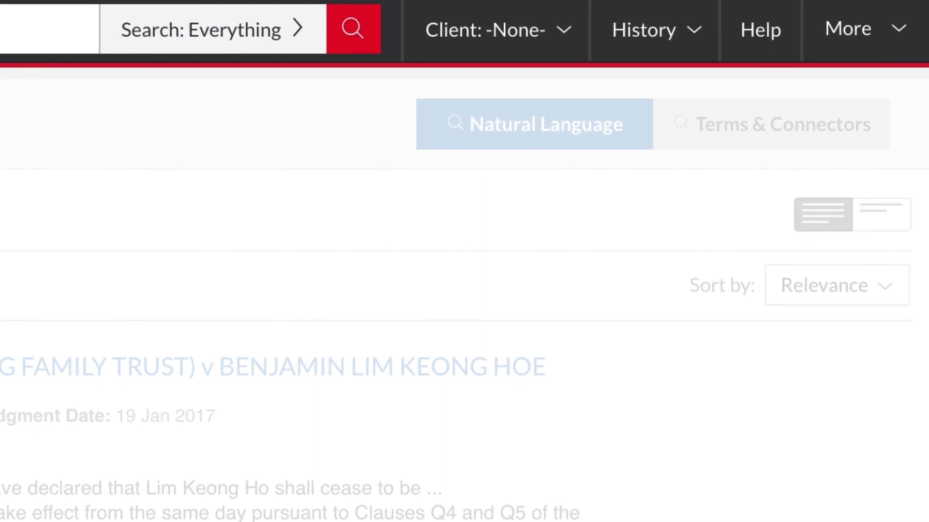
Step: Check the recent search history in the header, then open the More options menu
left_click(697, 34)
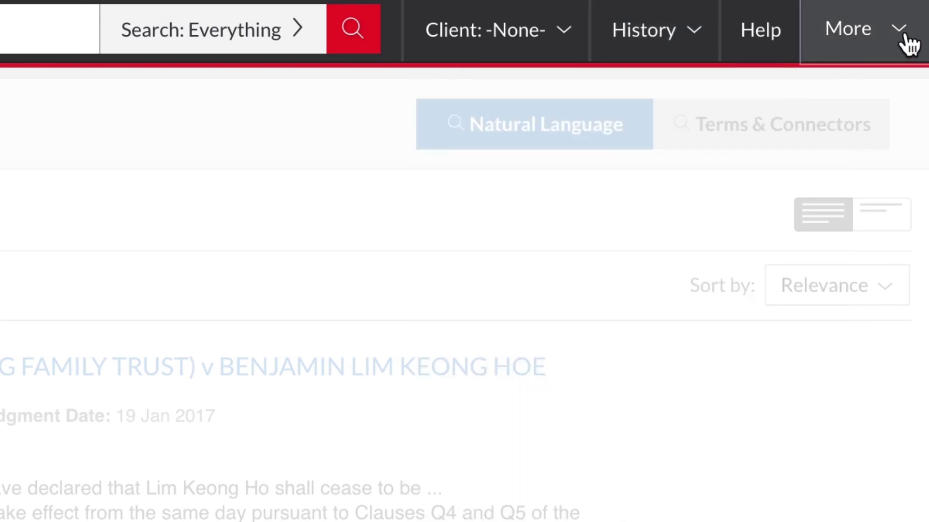
left_click(906, 42)
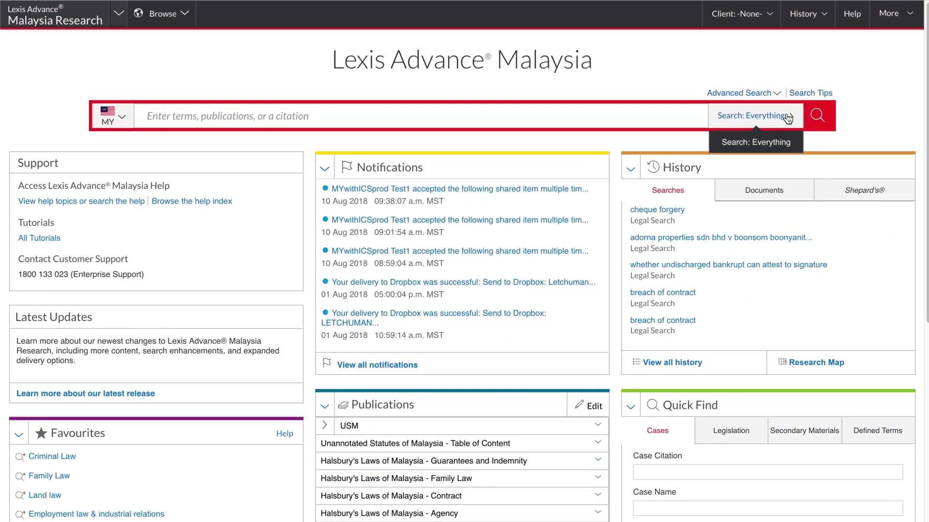
Step: From Search: Everything, view the Jurisdiction, Content Type, Legal Topics and Recent & Favourites filters
left_click(789, 118)
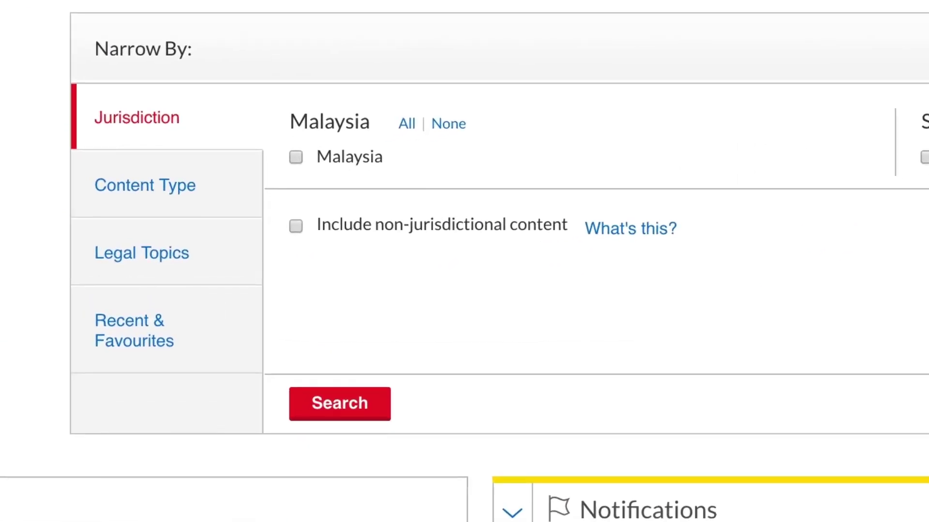
left_click(197, 125)
left_click(218, 189)
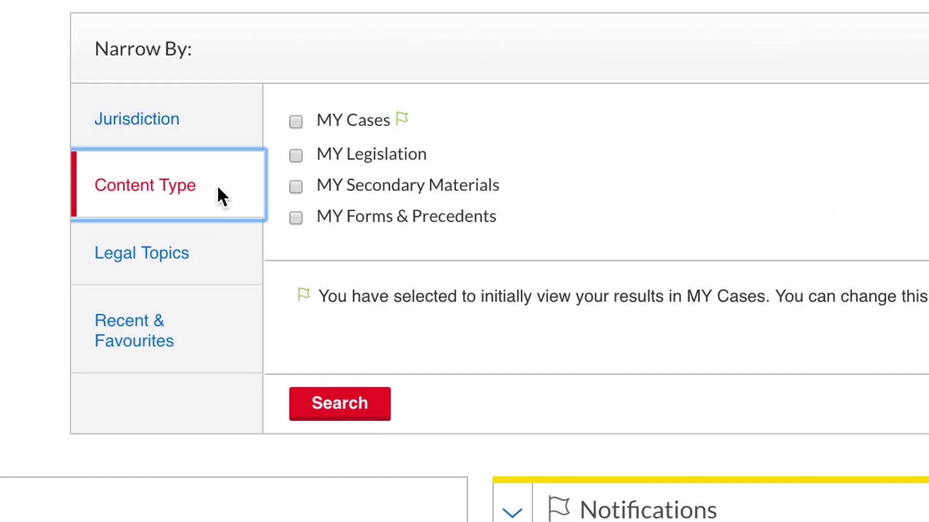
left_click(226, 259)
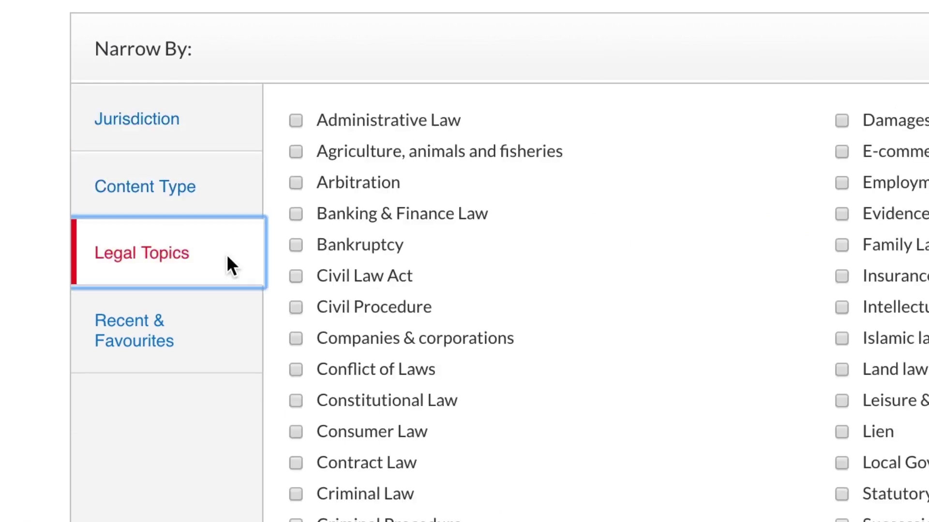
left_click(231, 331)
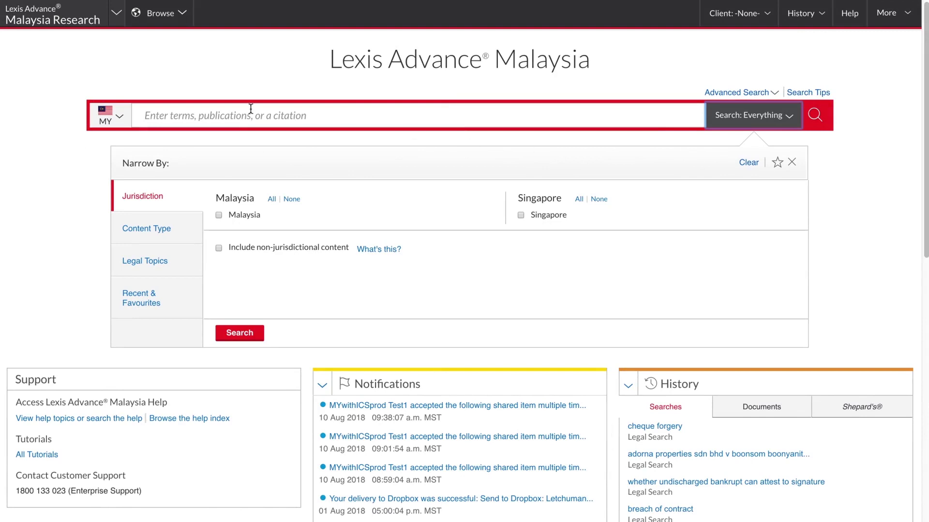
Step: Find Halsbury's Laws of Malaysia - Bankruptcy, open its table of contents and star it as favourite
type("Halsbury's laws")
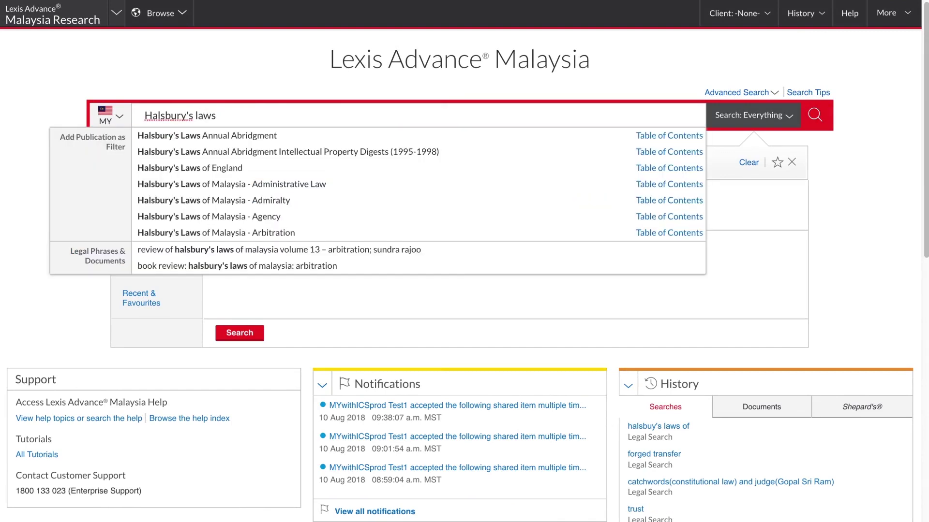
type(" of malaysia -")
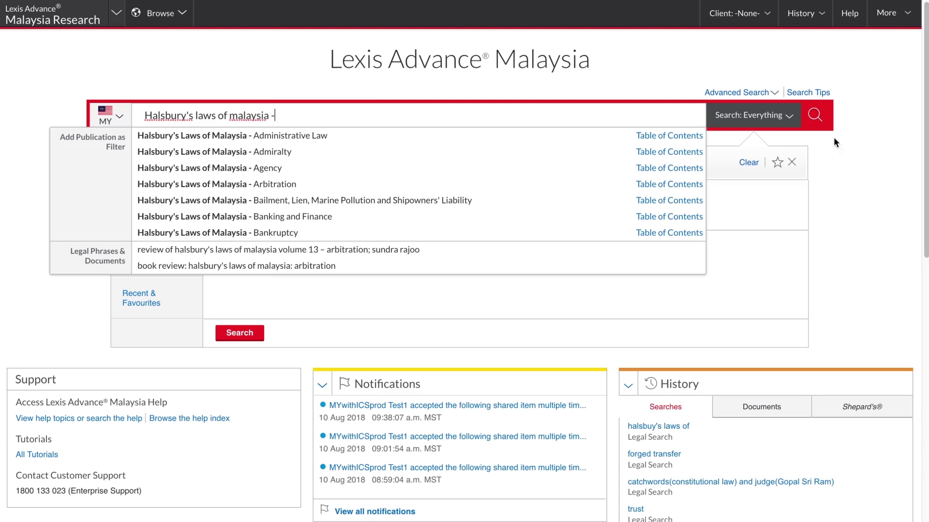
left_click(445, 236)
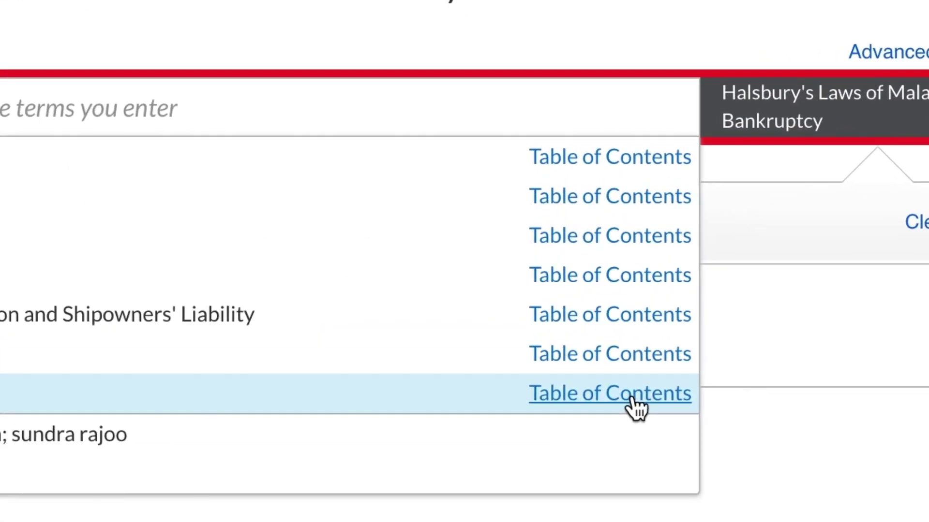
left_click(636, 408)
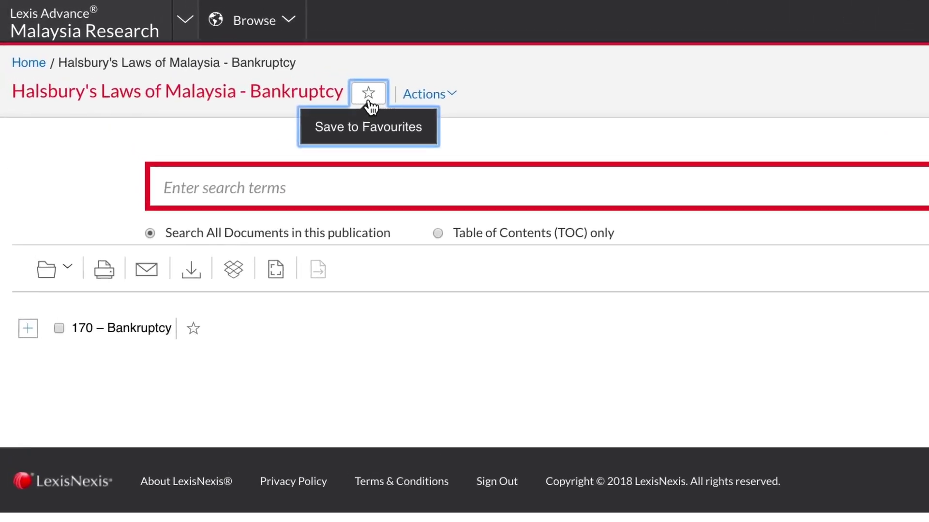
left_click(232, 59)
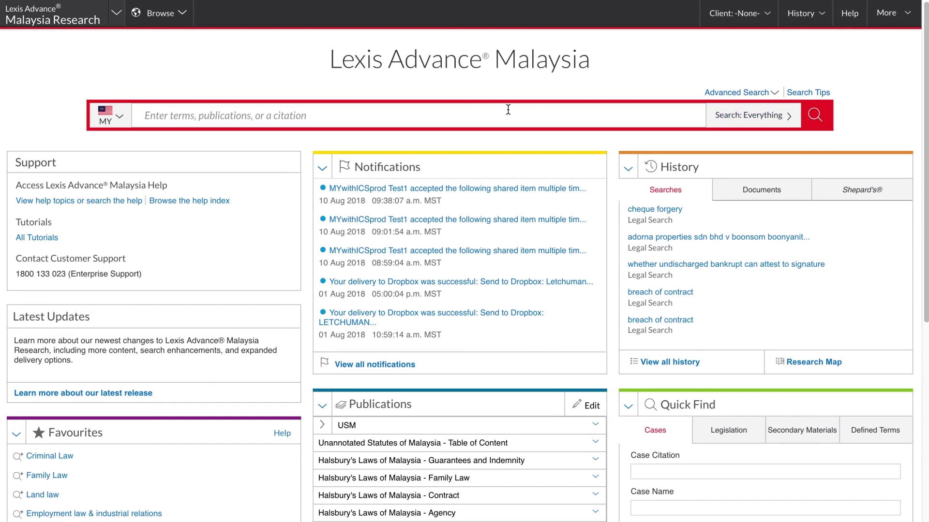
Step: Search 'Semenyih Jaya' and run the suggested [2017] 3 MLJ 561 citation search
left_click(202, 116)
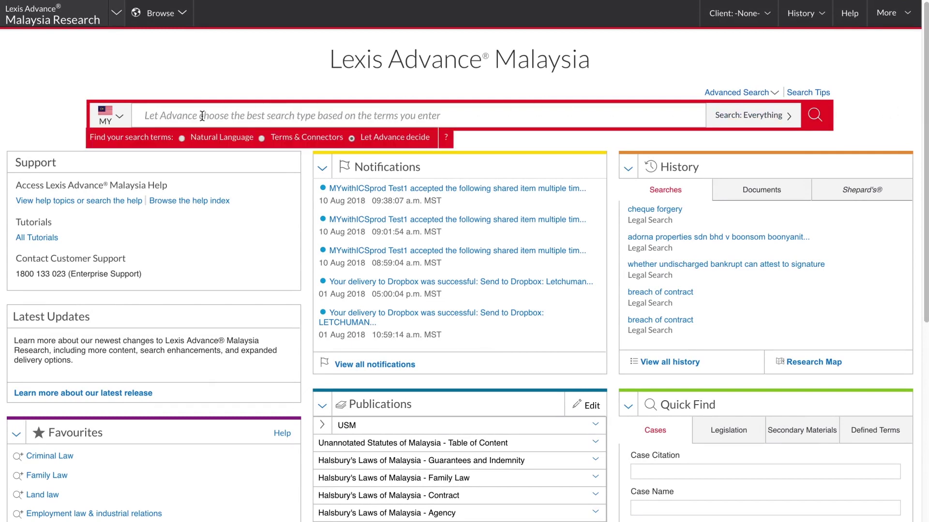
type("Semeny")
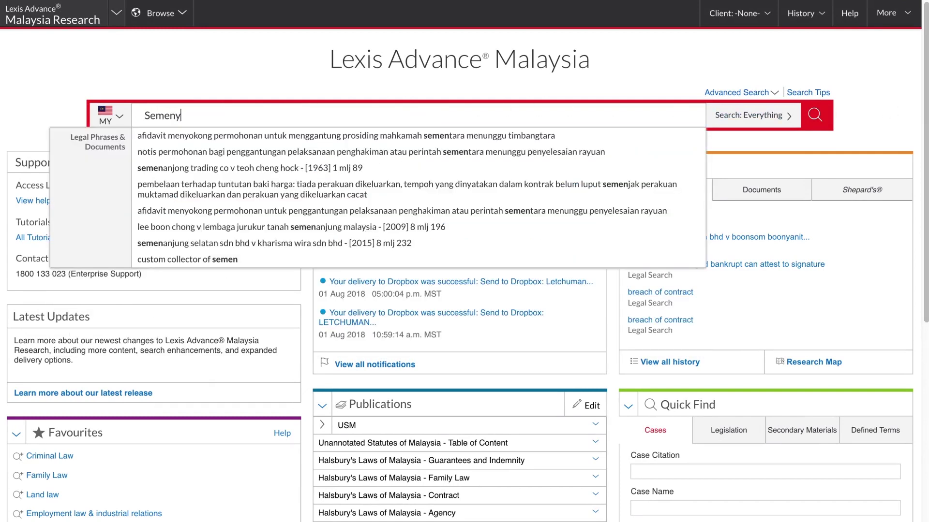
type("ih Jaya")
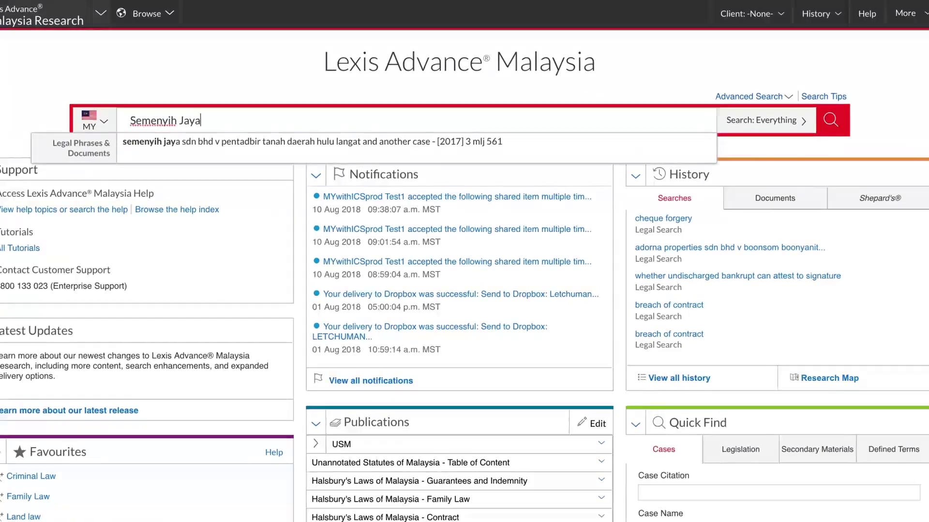
left_click(515, 140)
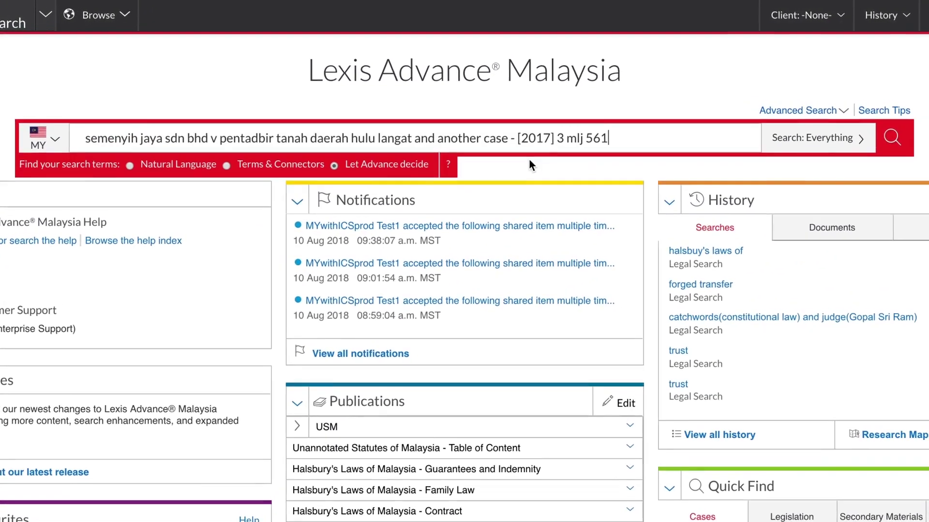
left_click(894, 145)
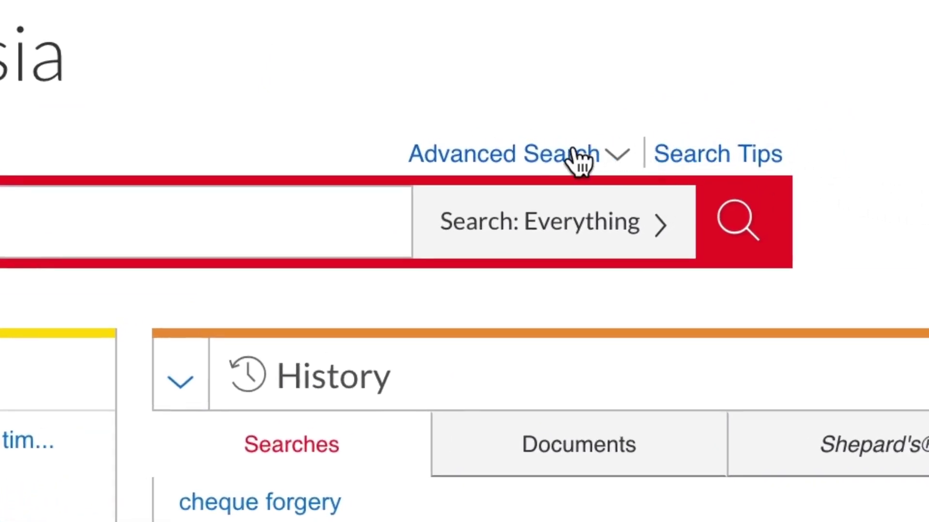
Step: Choose Cases from the Advanced Search dropdown to get the MY Cases form
left_click(606, 165)
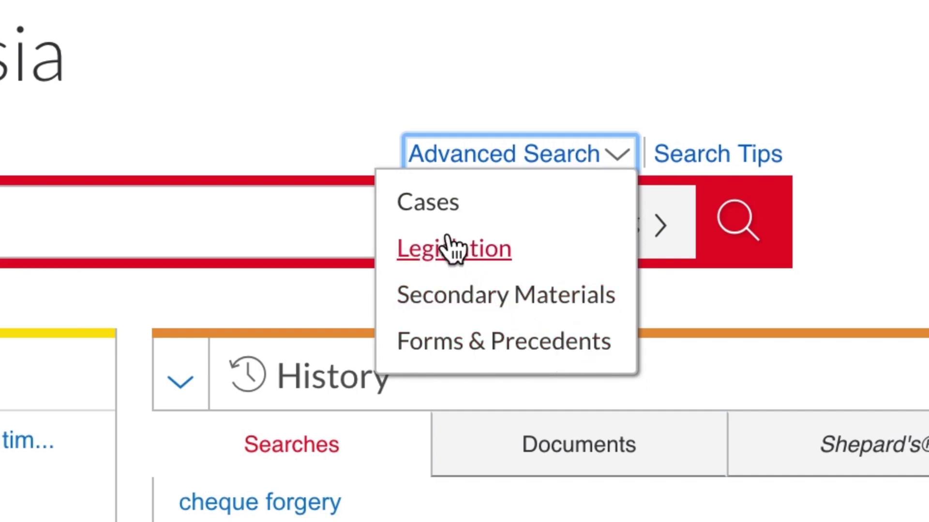
left_click(441, 219)
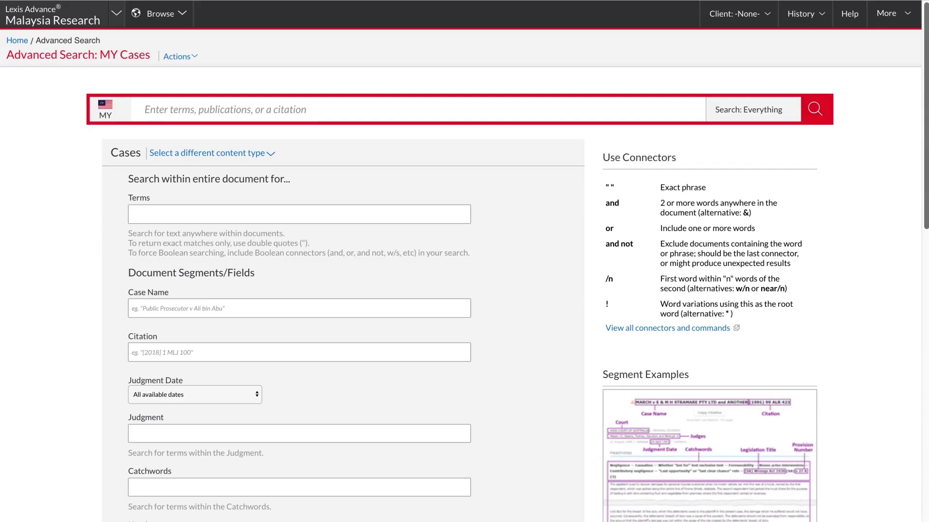
Step: Run an advanced case search with catchwords 'constitutional law' and the judge's name in the Judge field
scroll(464, 262, "down", 4)
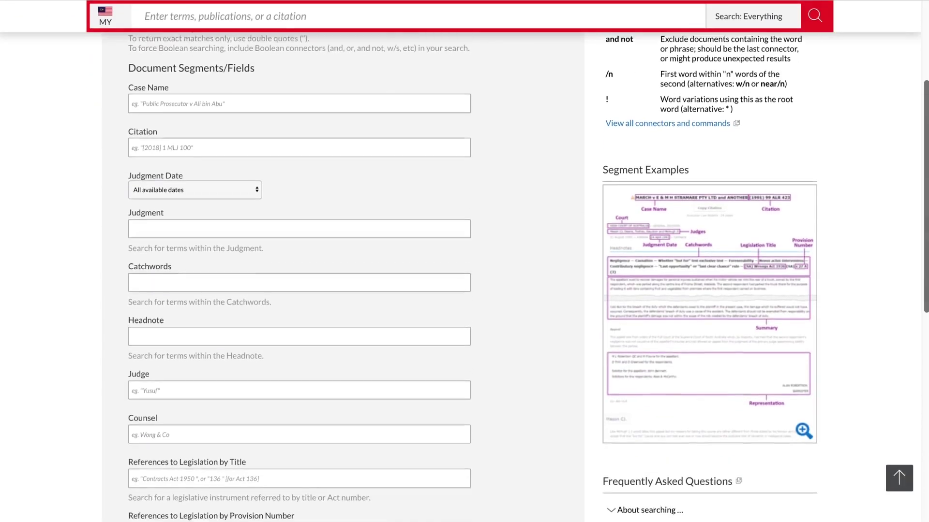
scroll(927, 138, "down", 1)
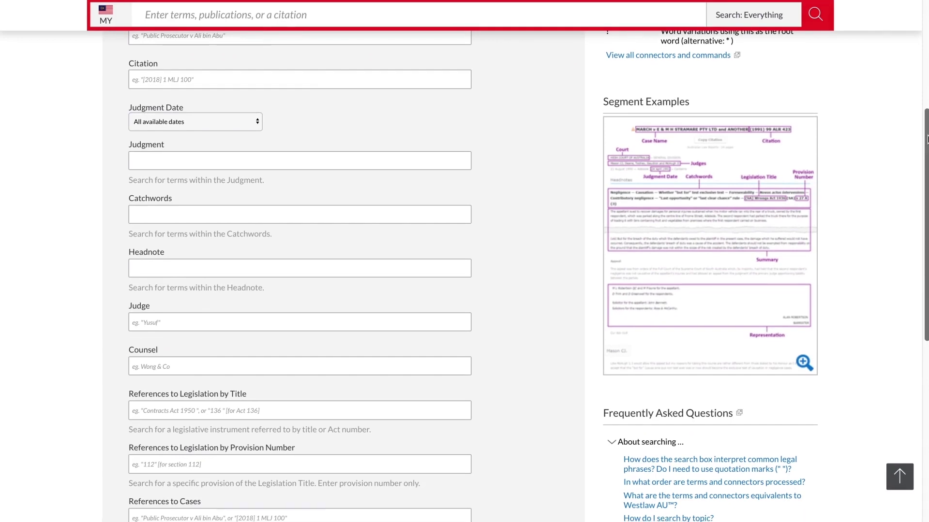
left_click(369, 213)
type("con")
type("stituti")
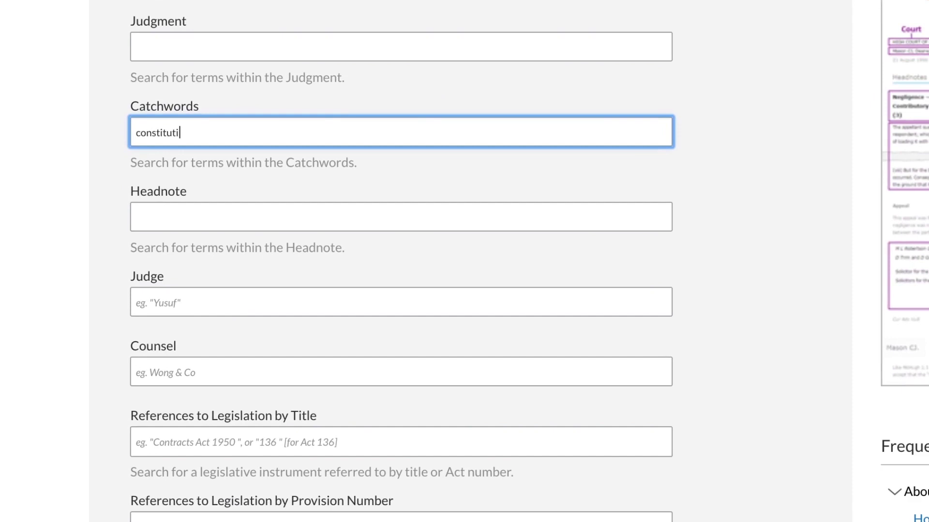
type("onal law")
left_click(415, 305)
type("Gopal Sri Ram")
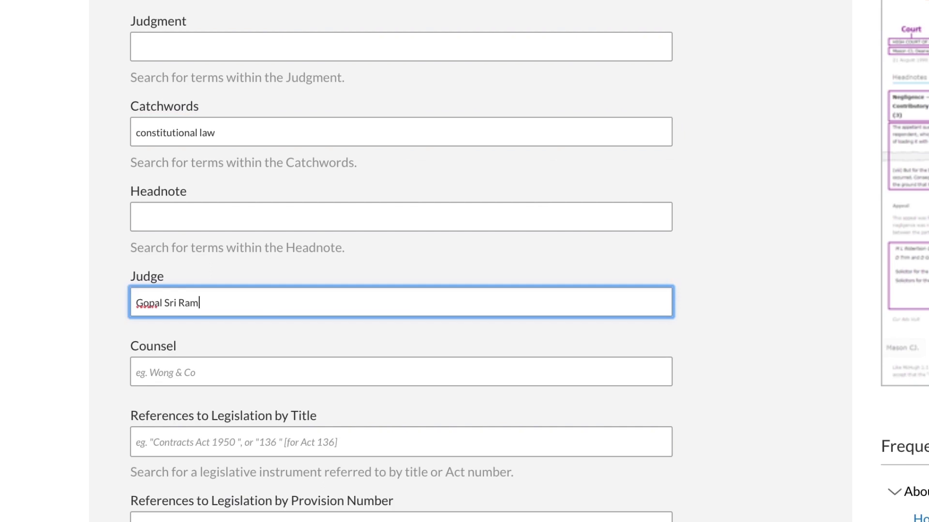
scroll(464, 261, "down", 9)
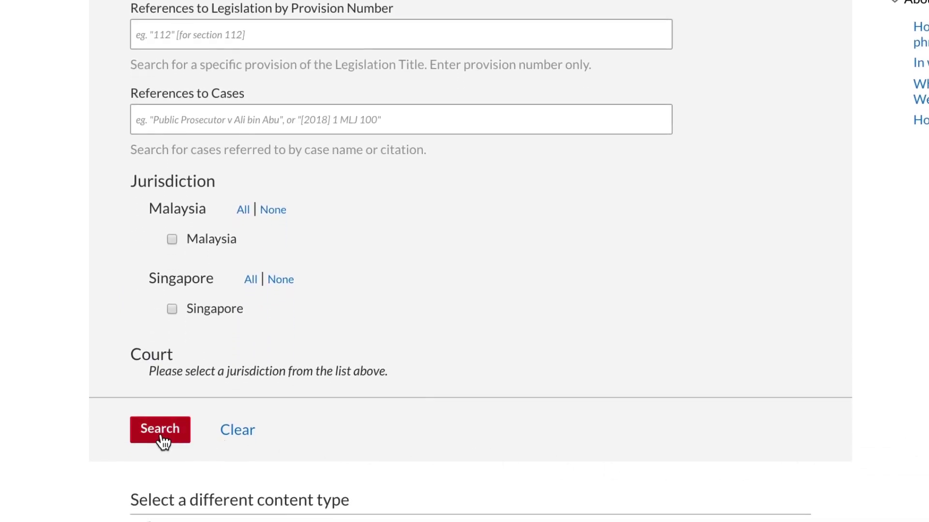
left_click(162, 438)
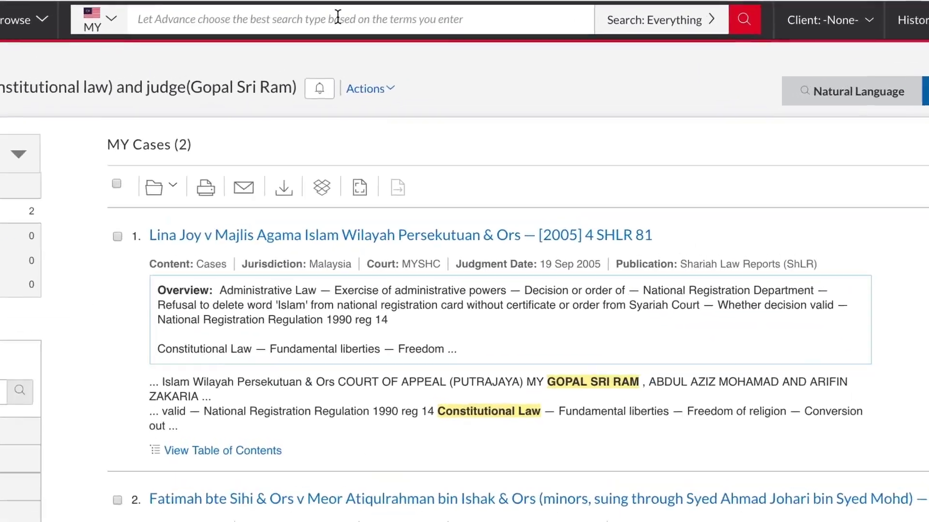
Step: Enter 'forged transfer' in the top search box as a new search
left_click(379, 11)
type("forged t")
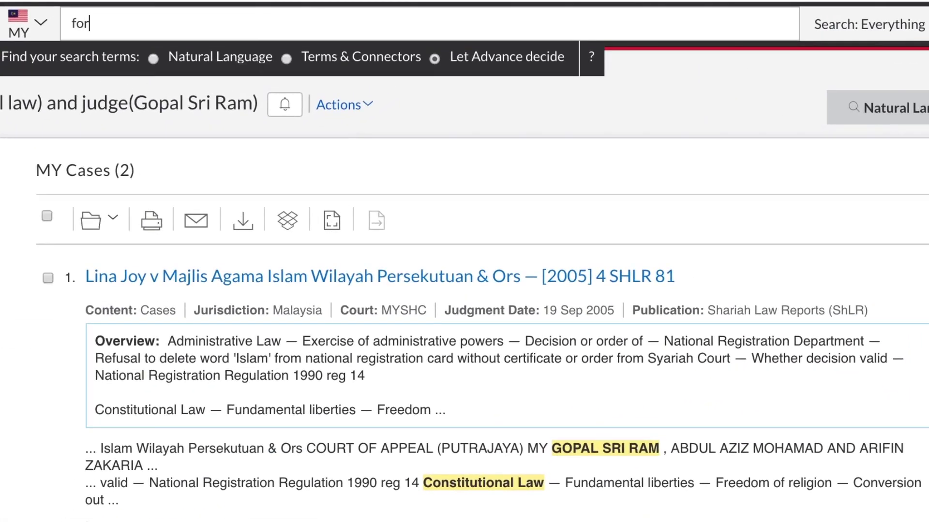
type("ransfer")
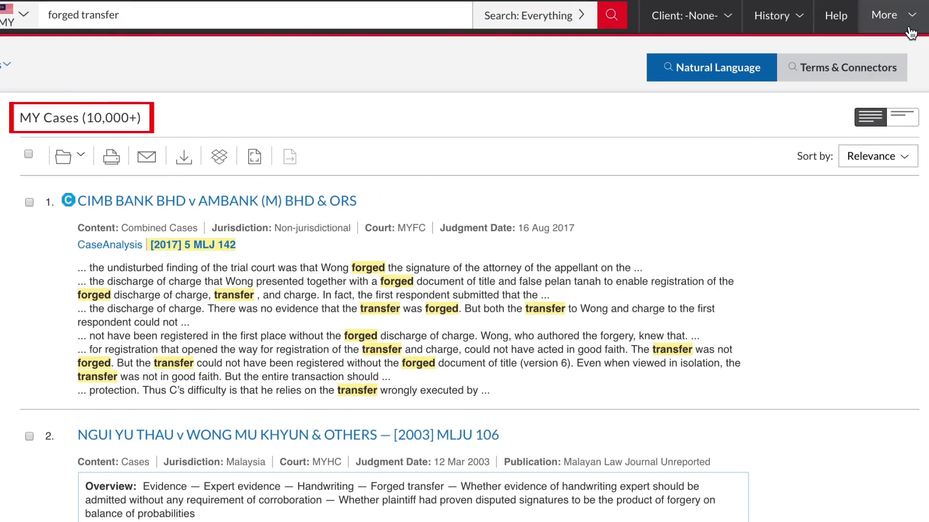
left_click(909, 21)
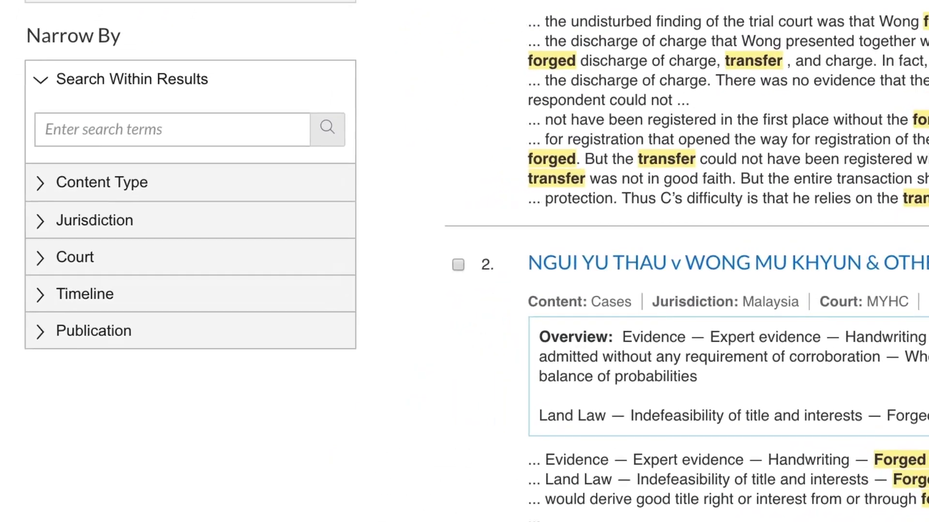
Step: Narrow the forged transfer results to Malaysia Federal Court judgments dated 2000 to 2005
left_click(44, 267)
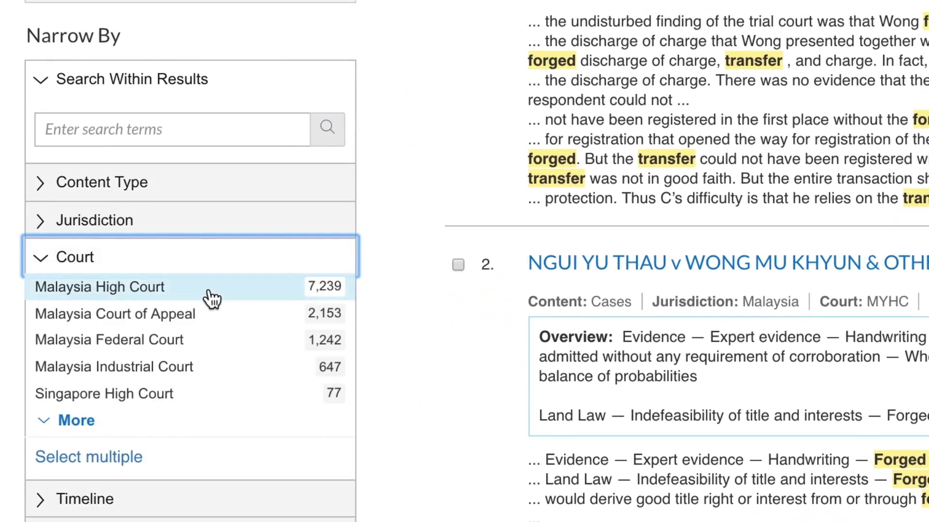
left_click(214, 339)
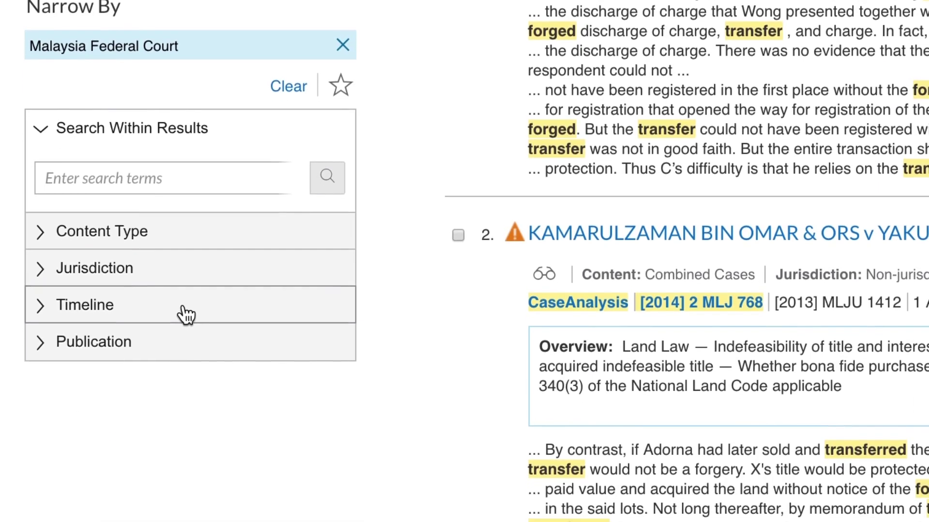
left_click(184, 337)
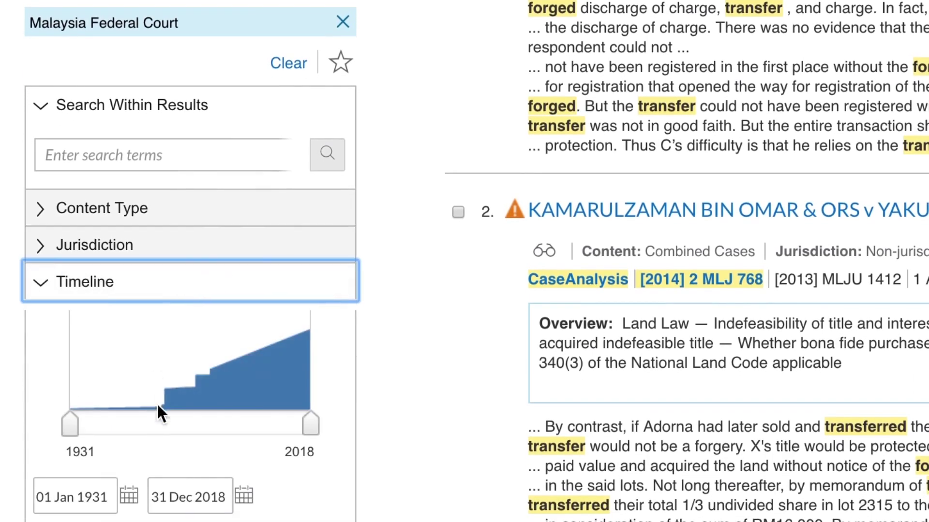
double_click(96, 499)
type("2000")
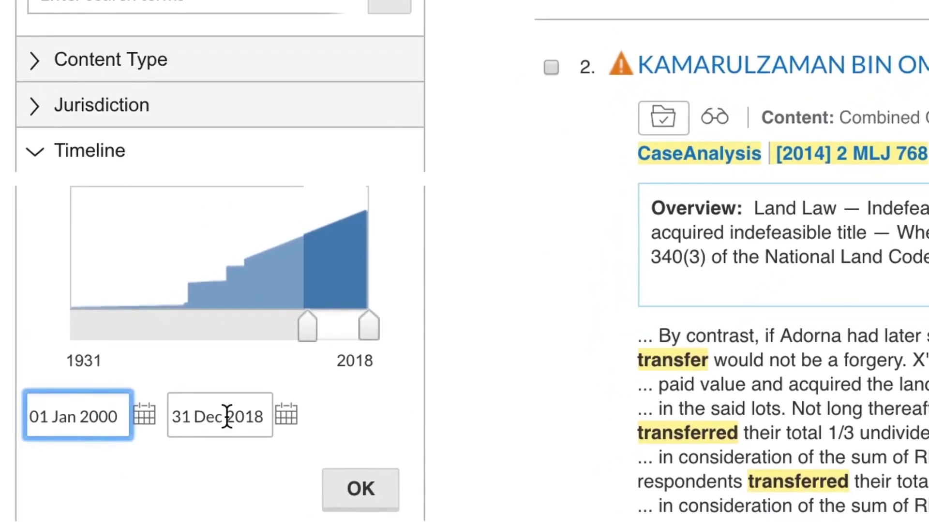
double_click(236, 416)
type("2005")
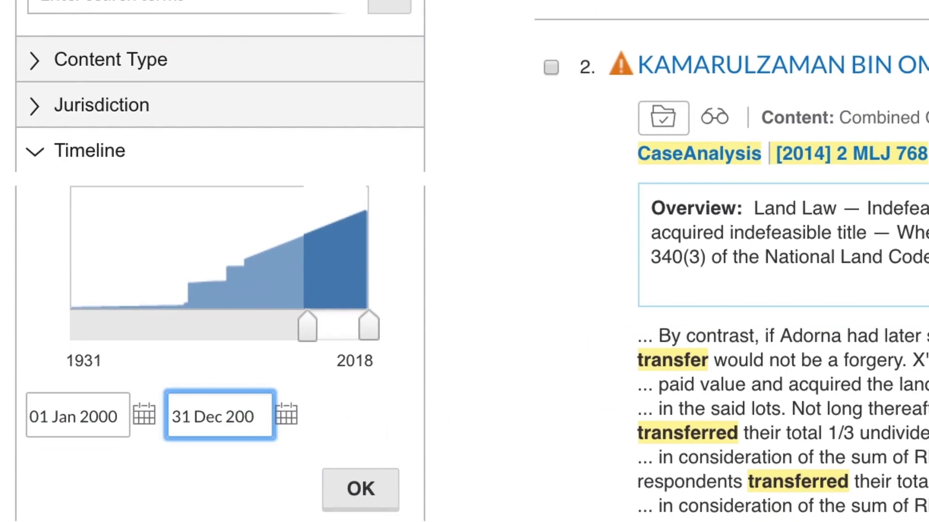
left_click(387, 493)
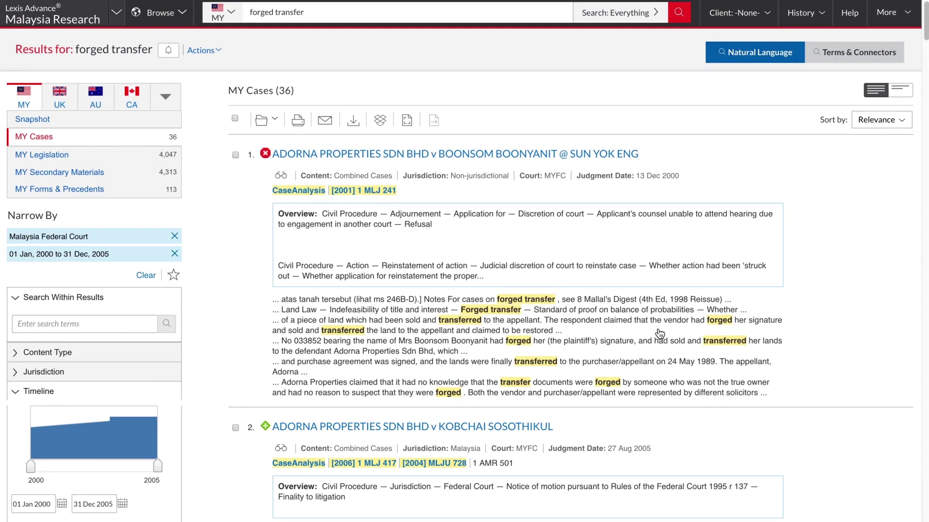
Step: Open the top Adorna Properties case and scroll down to its 'Cases referring to this case' section
left_click(619, 155)
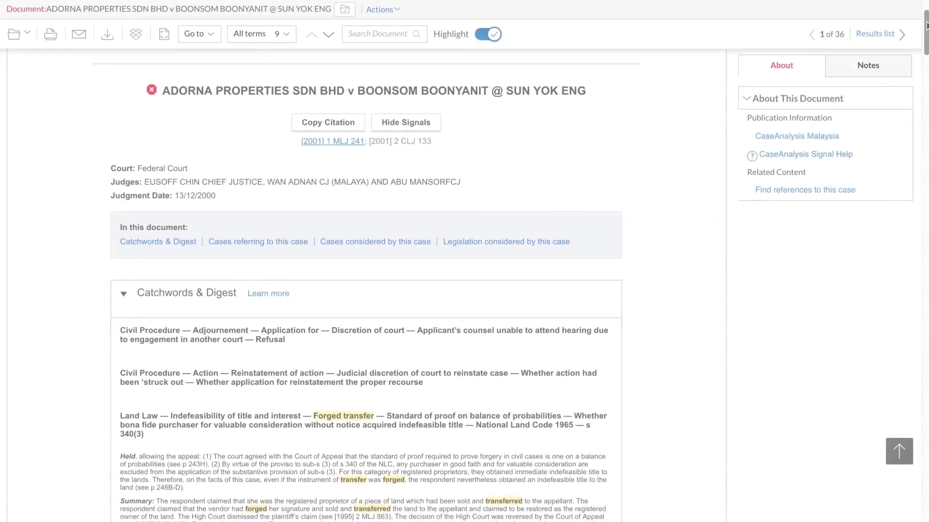
left_click_drag(926, 31, 926, 45)
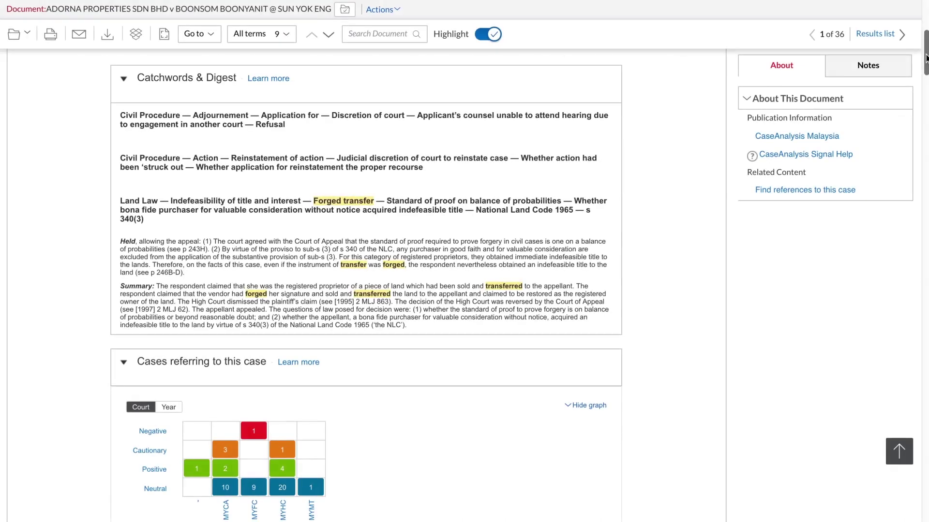
left_click_drag(926, 58, 925, 82)
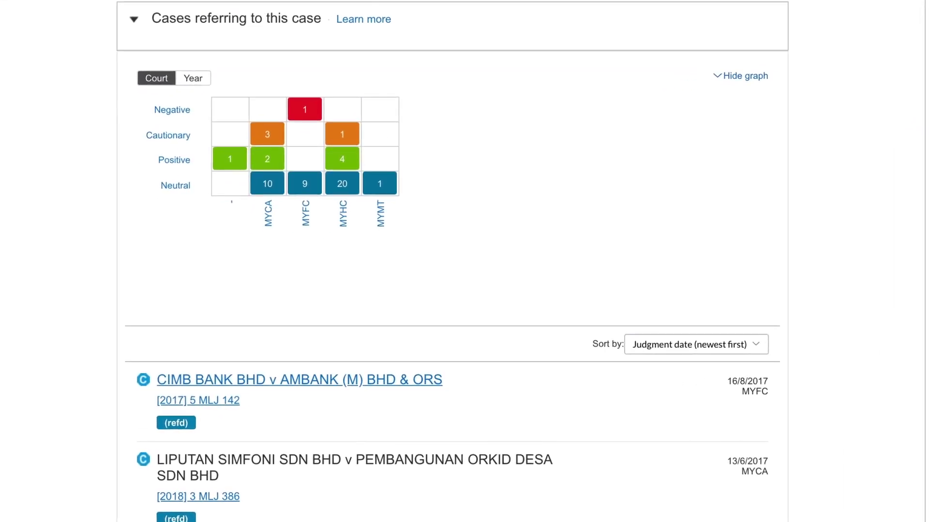
Step: Filter citing cases to the Negative/MYFC citation, then to the four Positive/MYHC citations
left_click(302, 112)
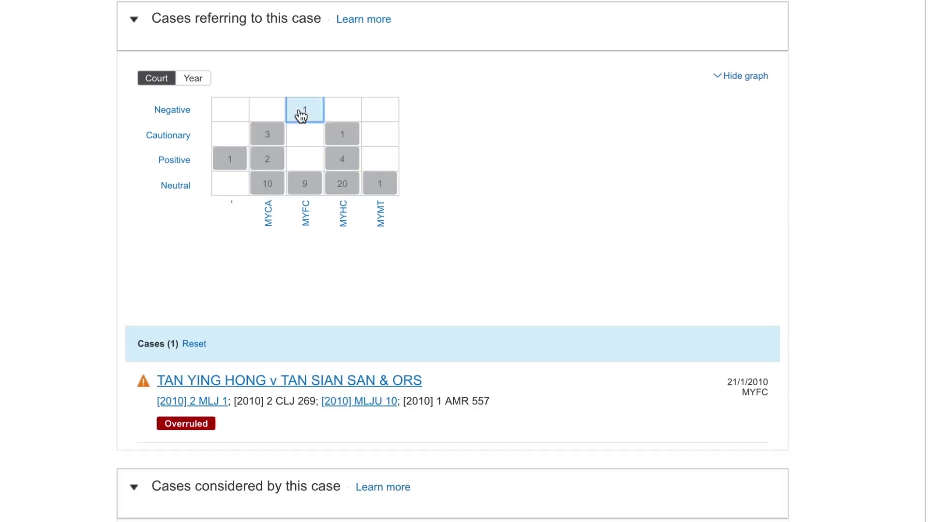
left_click(350, 157)
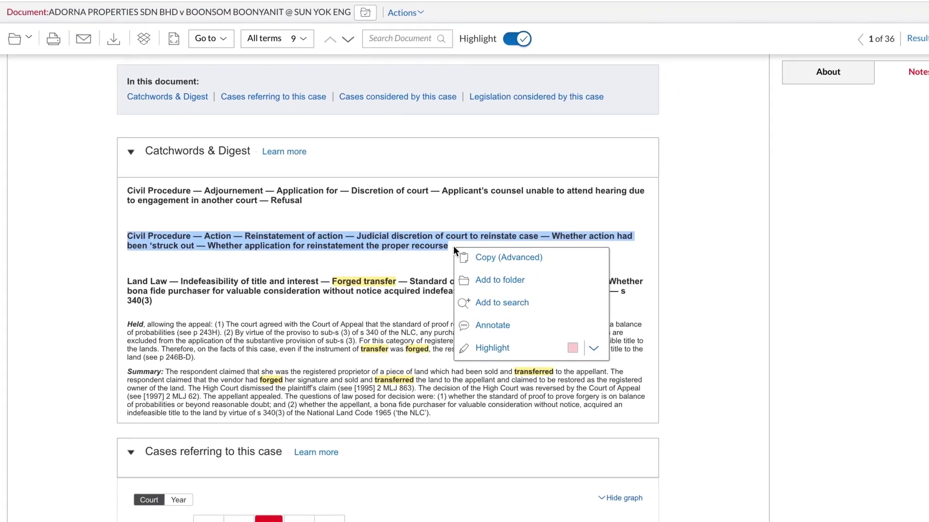
Step: Highlight the Land Law catchword and attach the annotation note 'take note'
left_click(454, 246)
left_click_drag(128, 281, 156, 301)
right_click(156, 300)
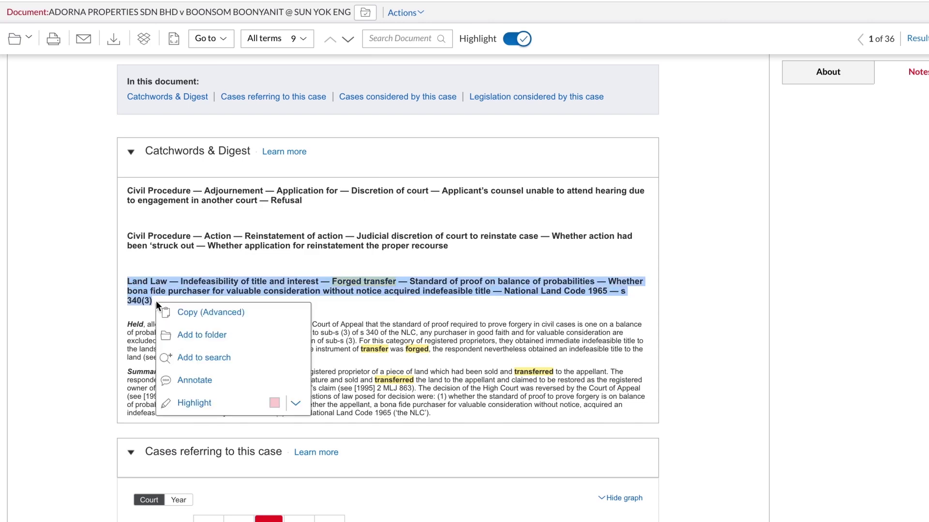
left_click(196, 382)
left_click(809, 316)
type("take note")
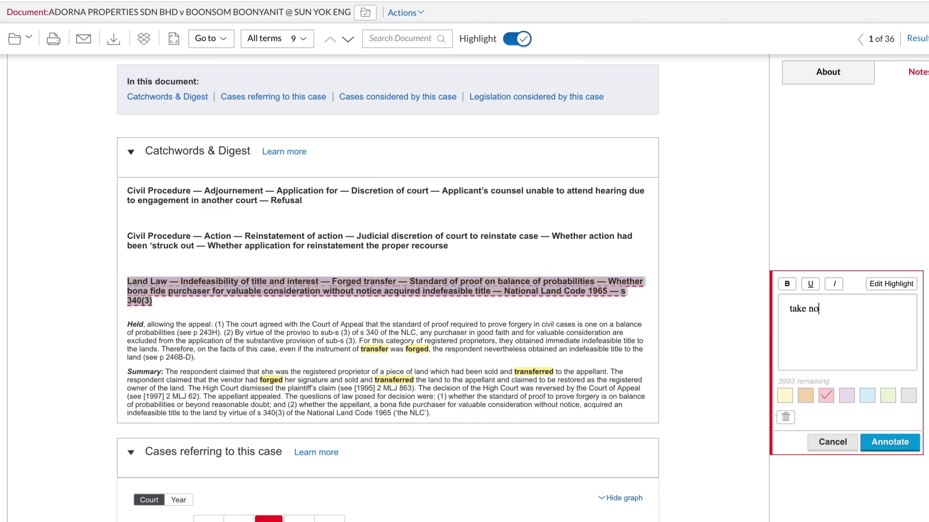
left_click(899, 442)
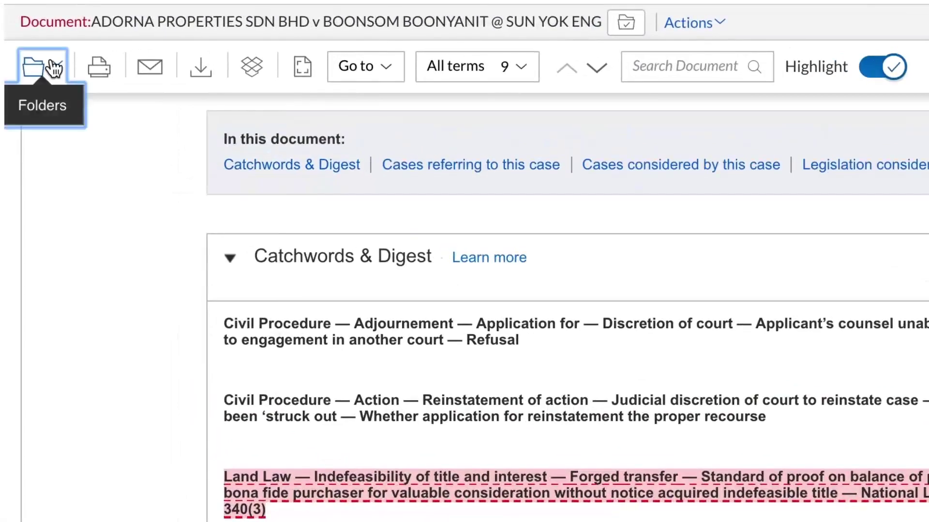
Step: Save the Adorna Properties case into the Professional Conduct work folder
left_click(26, 39)
left_click(245, 222)
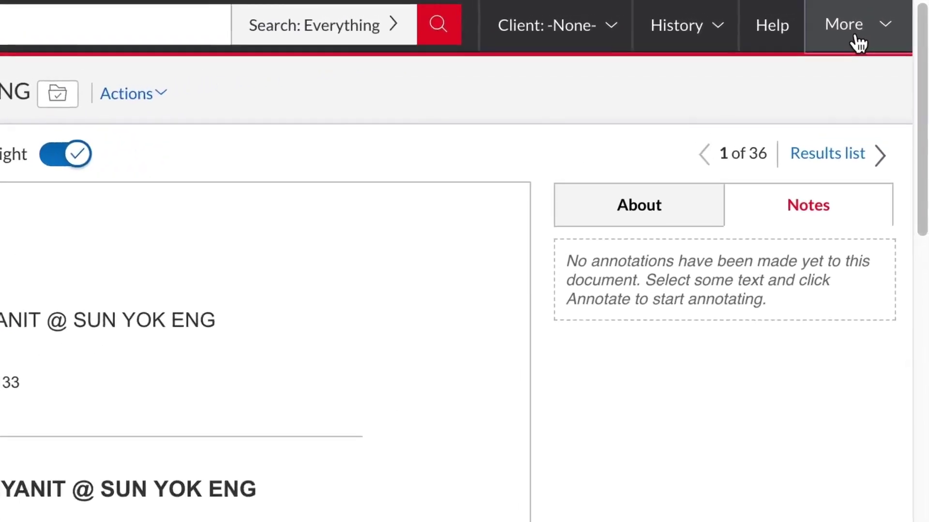
left_click(858, 42)
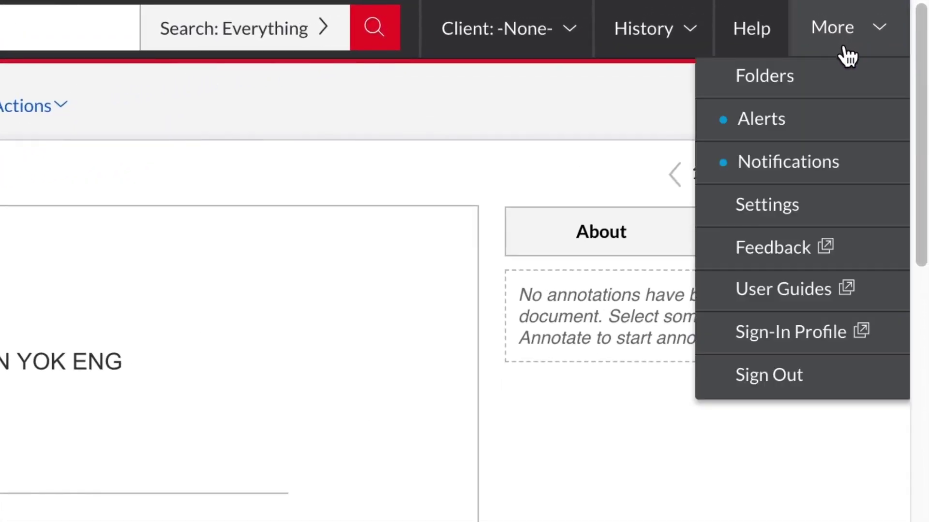
Step: Open the Professional Conduct folder and tick the first saved Adorna Properties case
left_click(847, 87)
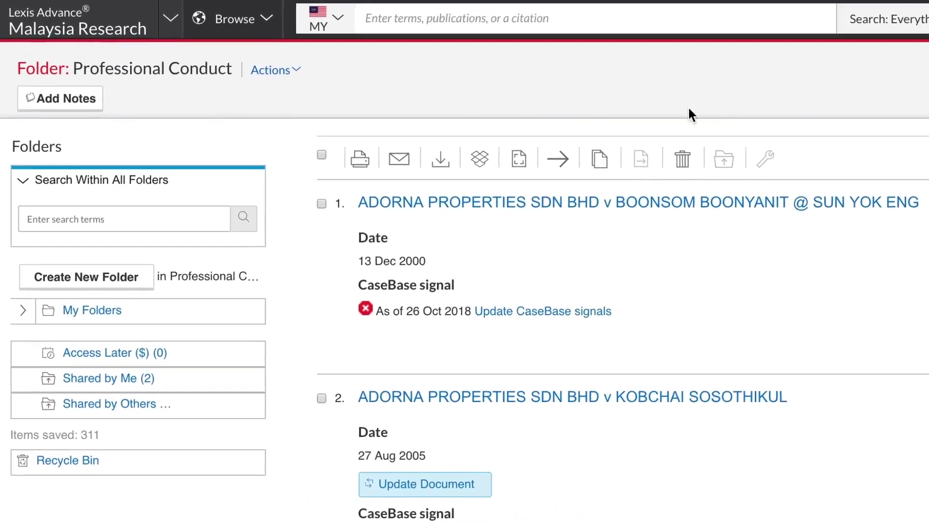
left_click(396, 97)
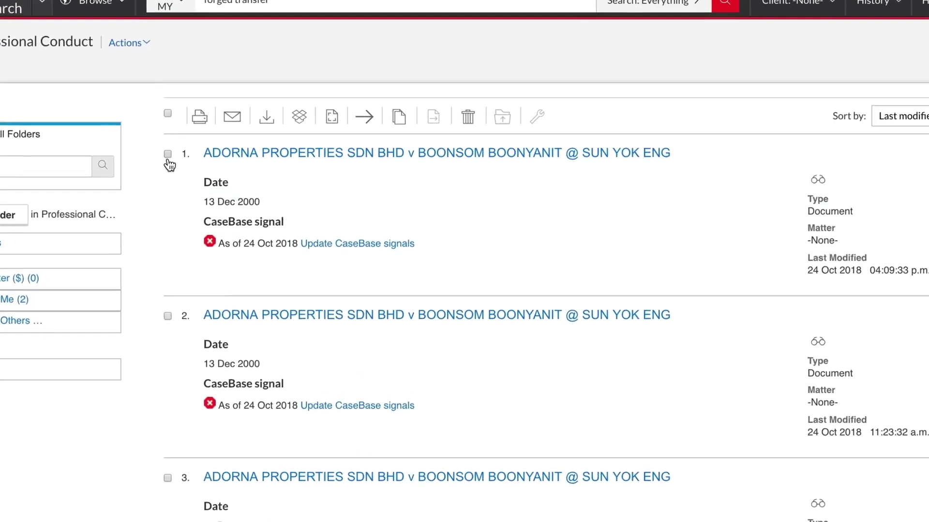
left_click(220, 141)
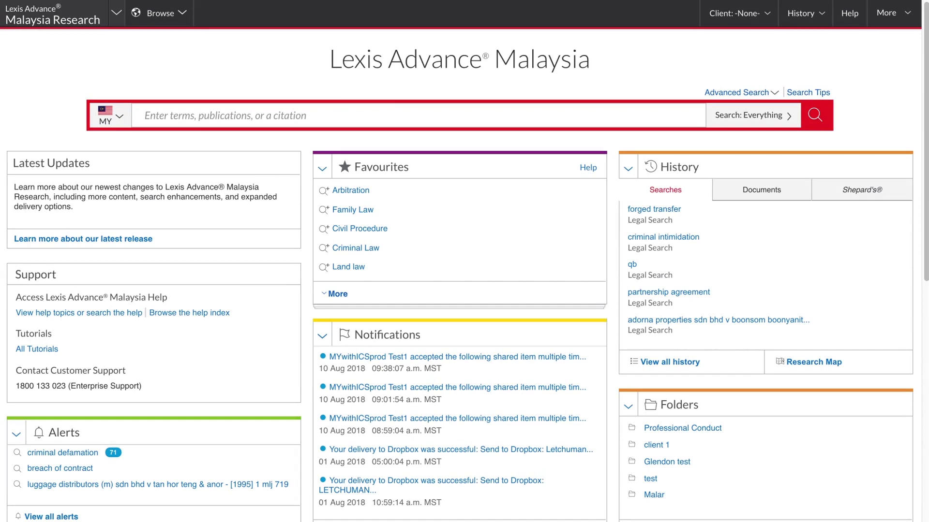
Step: Open View all history to list the complete research history
left_click(802, 15)
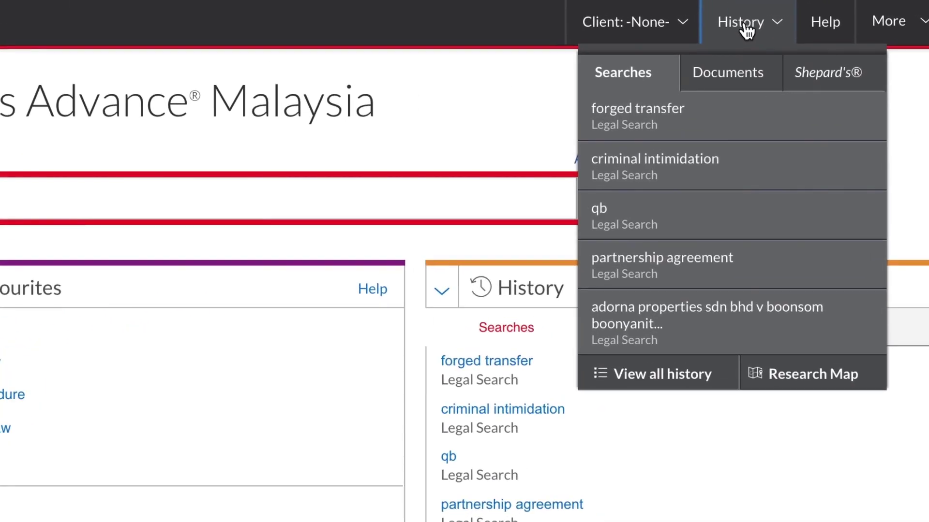
left_click(669, 375)
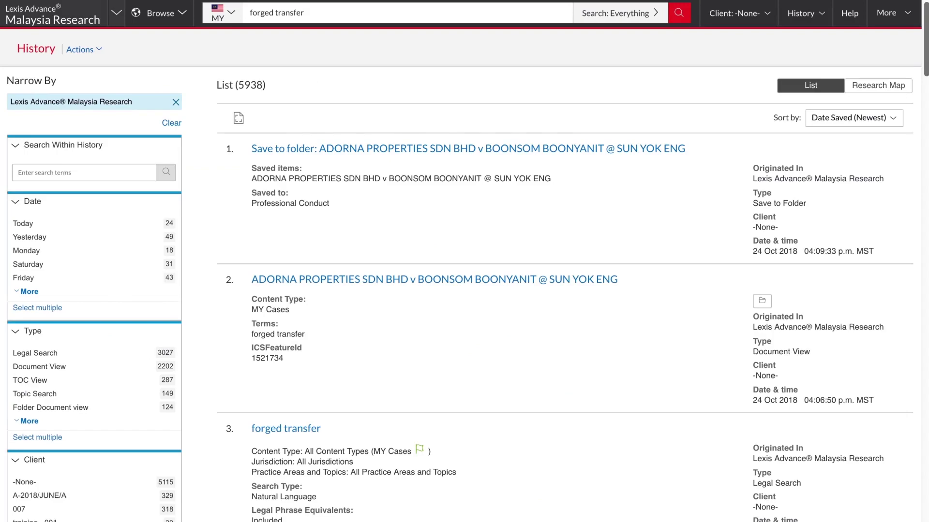
left_click(803, 13)
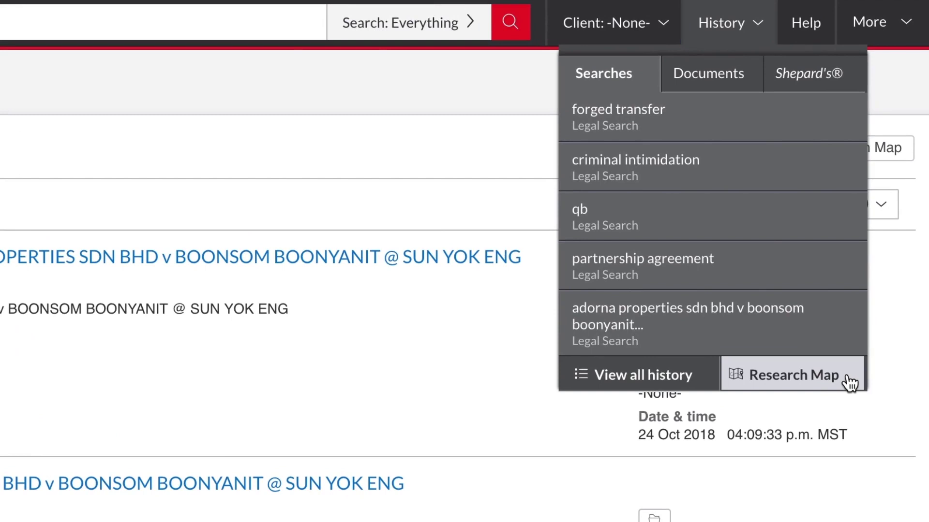
Step: Show the forged transfer Research Map and bring up actions for the Adorna Properties case
left_click(849, 382)
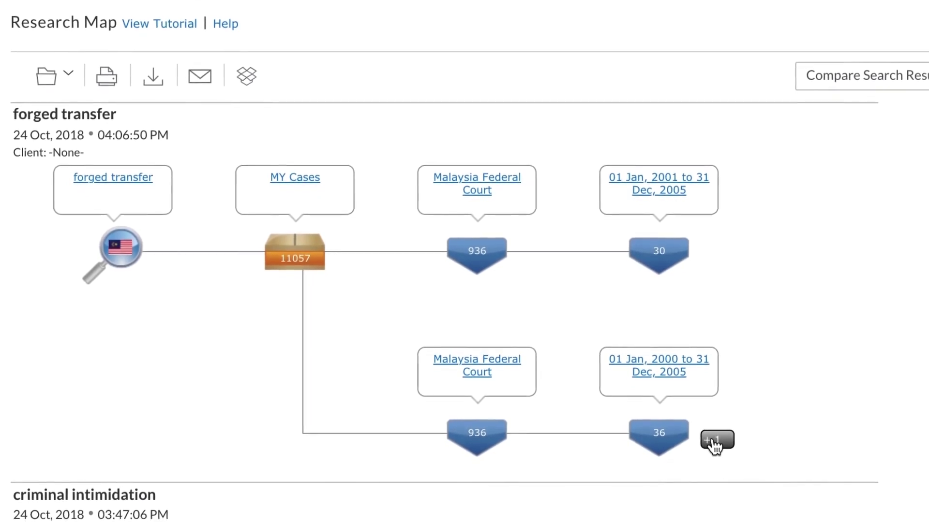
left_click(715, 446)
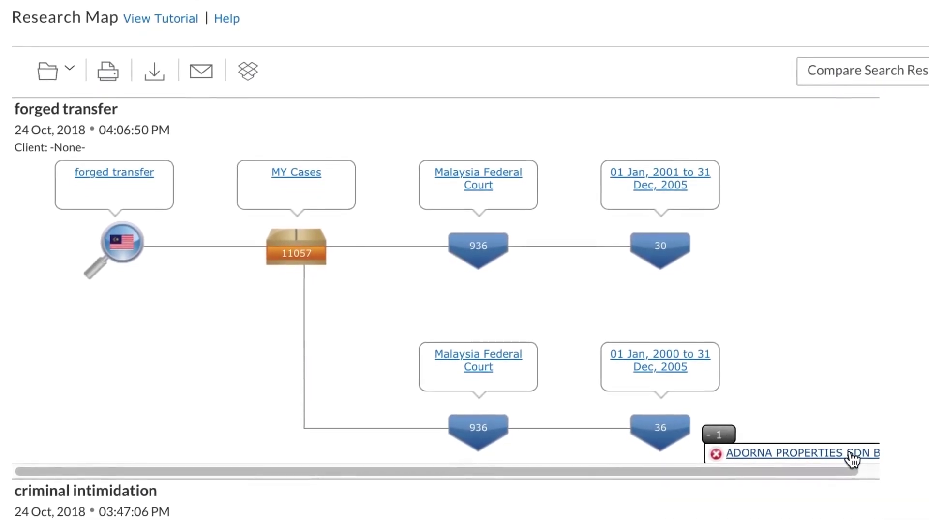
left_click(864, 451)
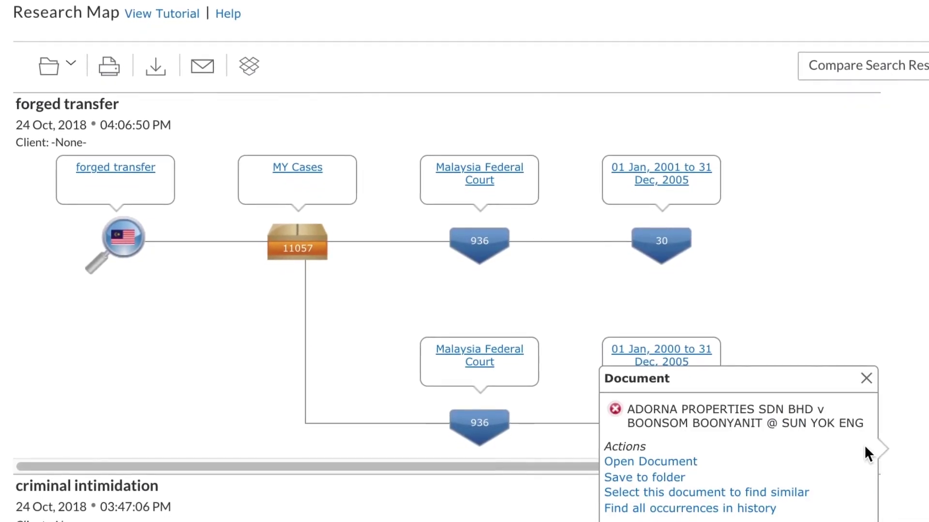